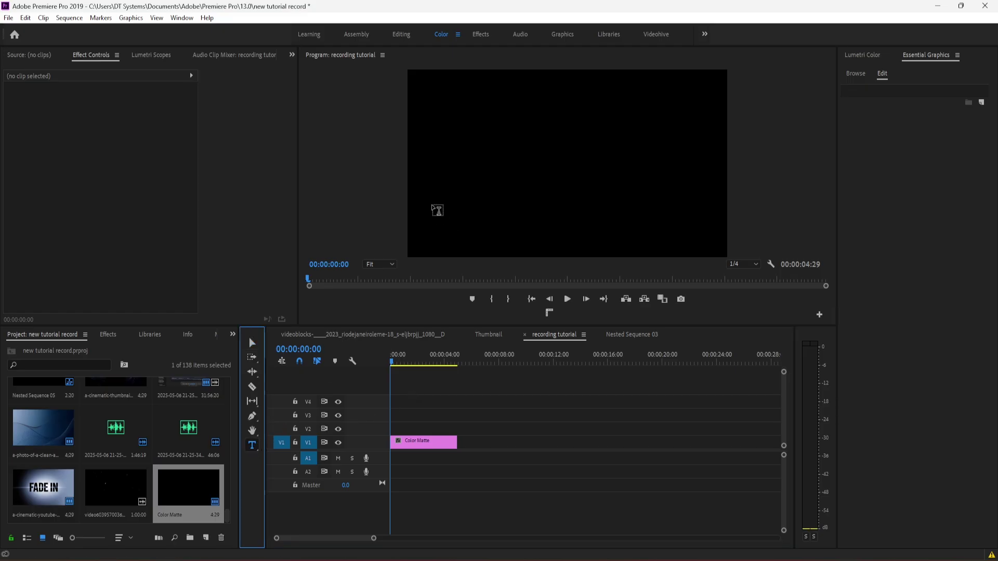
Create a bold white 'WIGGLE' text layer and centre it horizontally over the black matte
click(428, 176)
text(WIGGLE)
click(852, 190)
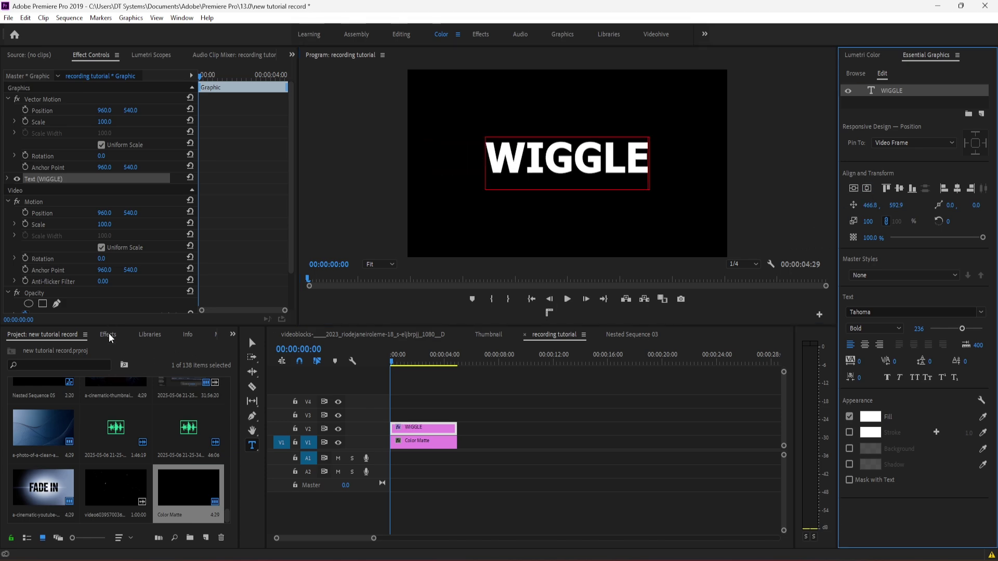
click(108, 333)
text(tu)
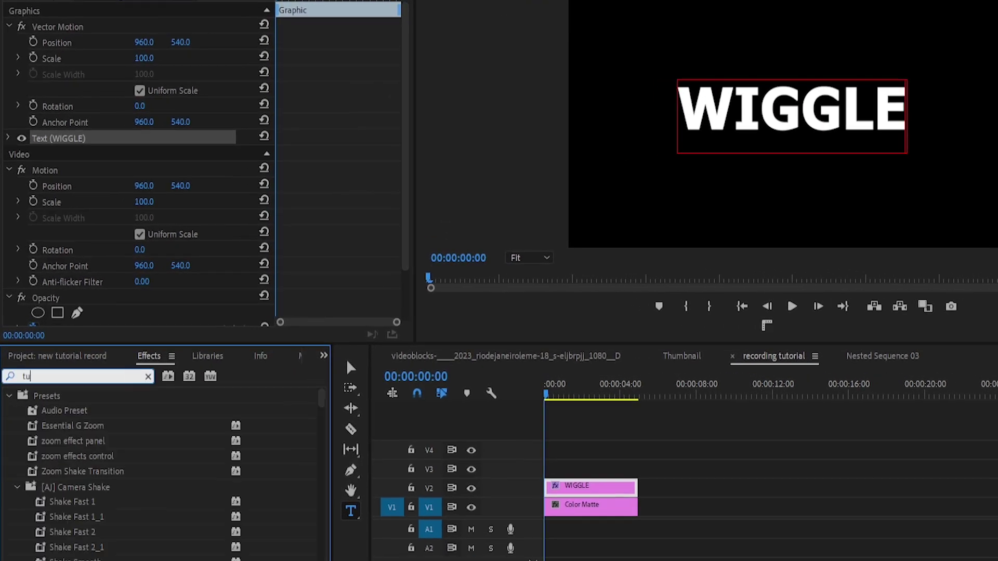
text(r)
Apply Turbulent Displace to the WIGGLE clip with Amount 79 and Size 8
mouse_move(111, 491)
mouse_down()
mouse_move(509, 530)
mouse_move(585, 488)
mouse_up()
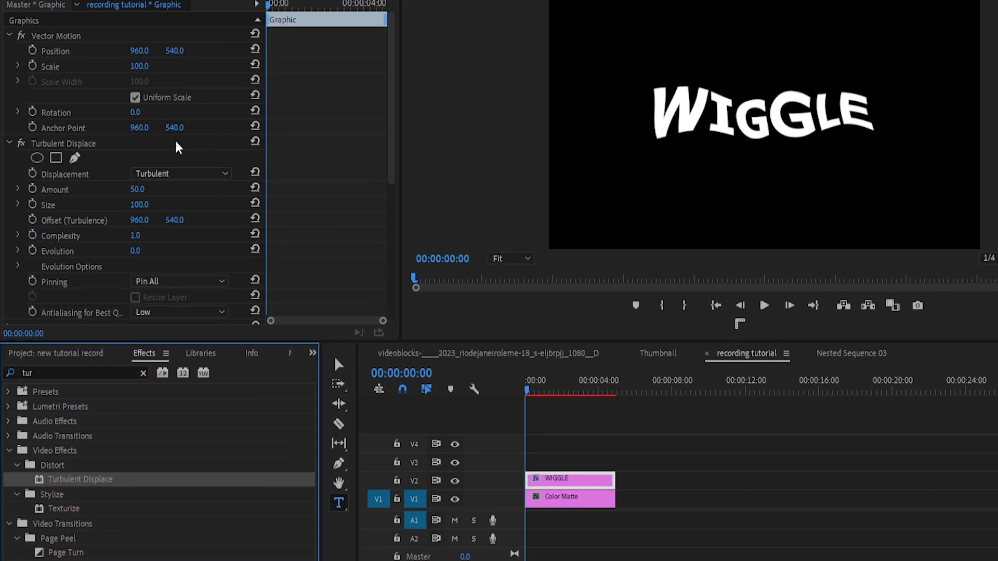
mouse_move(137, 189)
mouse_down()
mouse_move(161, 189)
mouse_move(93, 204)
mouse_move(132, 204)
mouse_up()
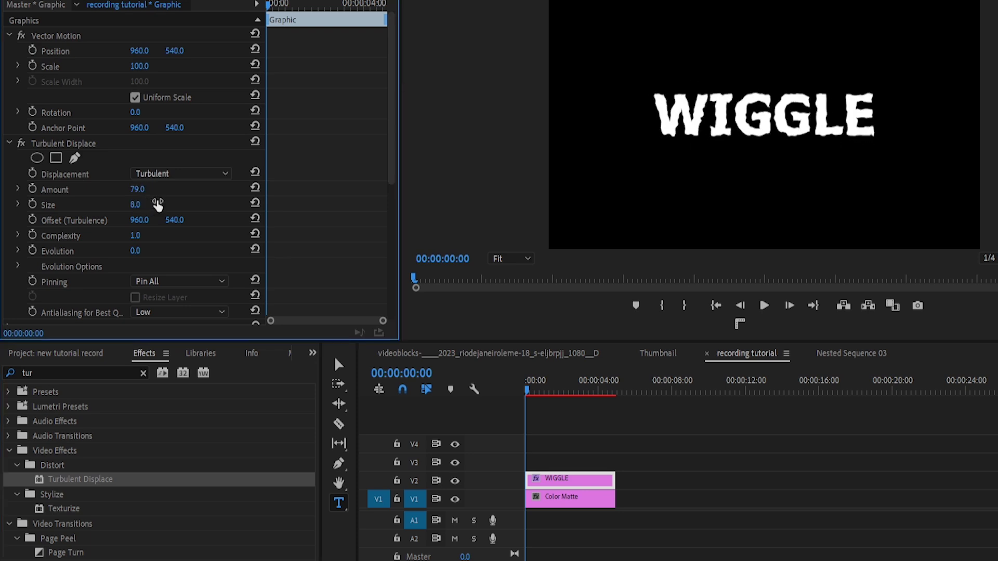
drag(312, 5, 264, 5)
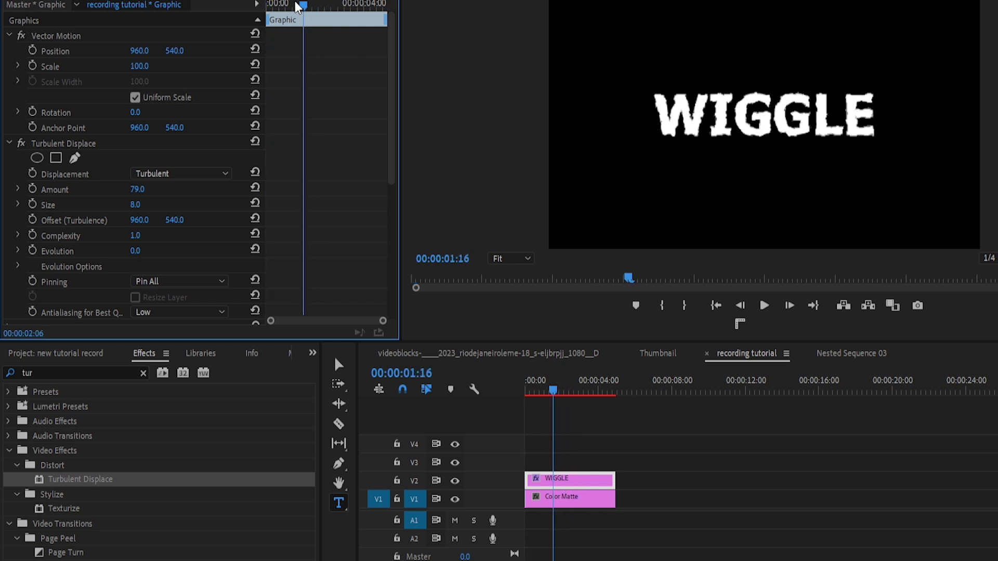
Keyframe Random Seed at 0 at the clip start and 23 near 4:16
click(18, 268)
scroll(304, 233, down, 3)
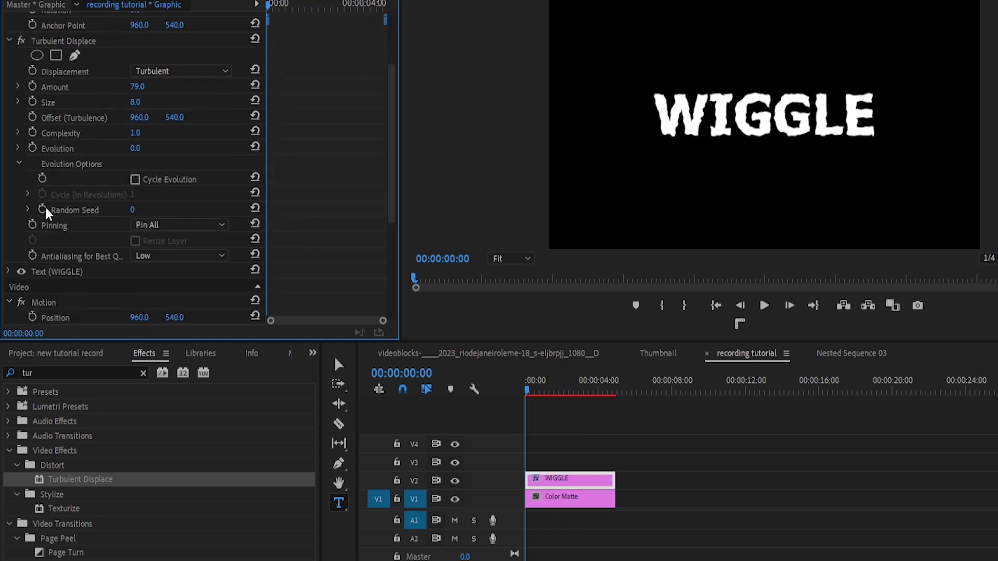
click(42, 211)
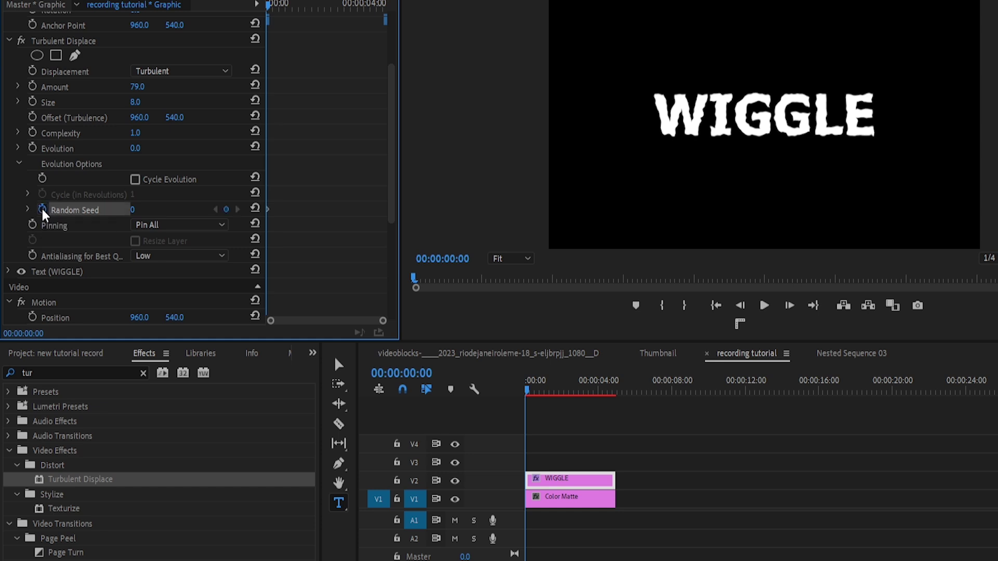
drag(337, 6, 379, 8)
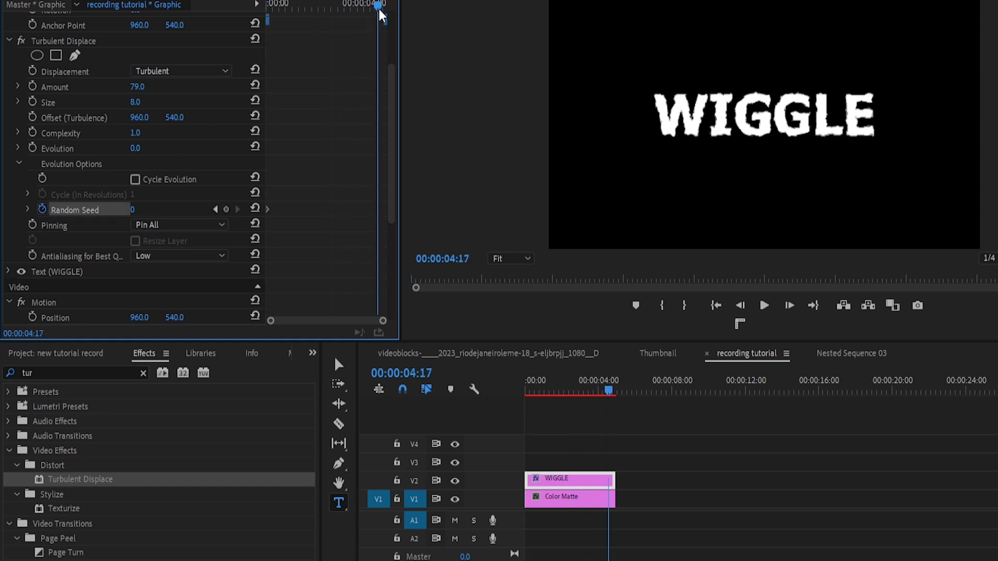
drag(133, 209, 156, 209)
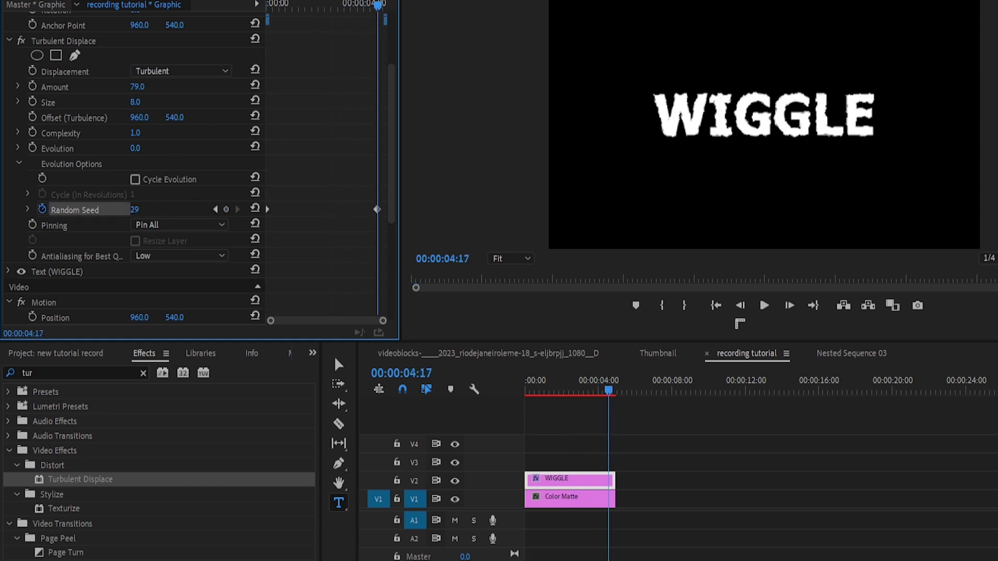
Play back the jittering title from the start and revisit the distortion Size
click(308, 9)
key(Home)
key(space)
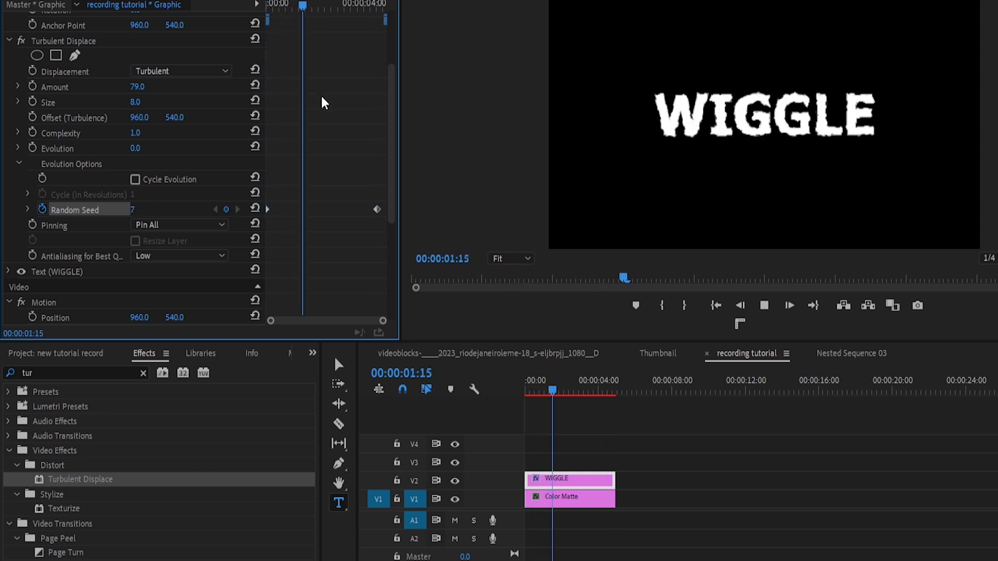
key(space)
drag(363, 8, 378, 9)
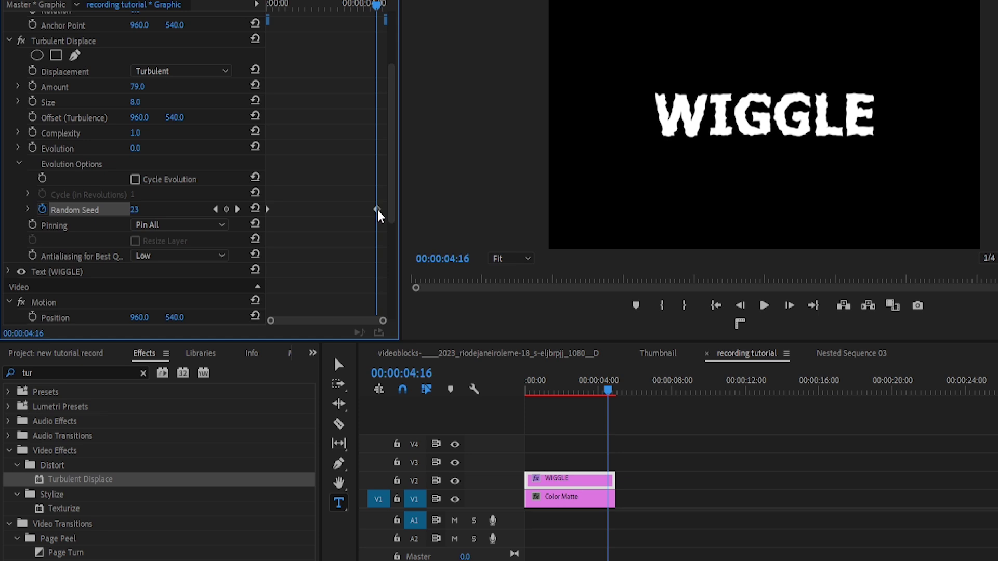
mouse_move(136, 102)
mouse_down()
mouse_move(151, 101)
mouse_move(137, 102)
mouse_up()
Copy the Turbulent Displace effect and replay the wiggle from the sequence start
click(101, 45)
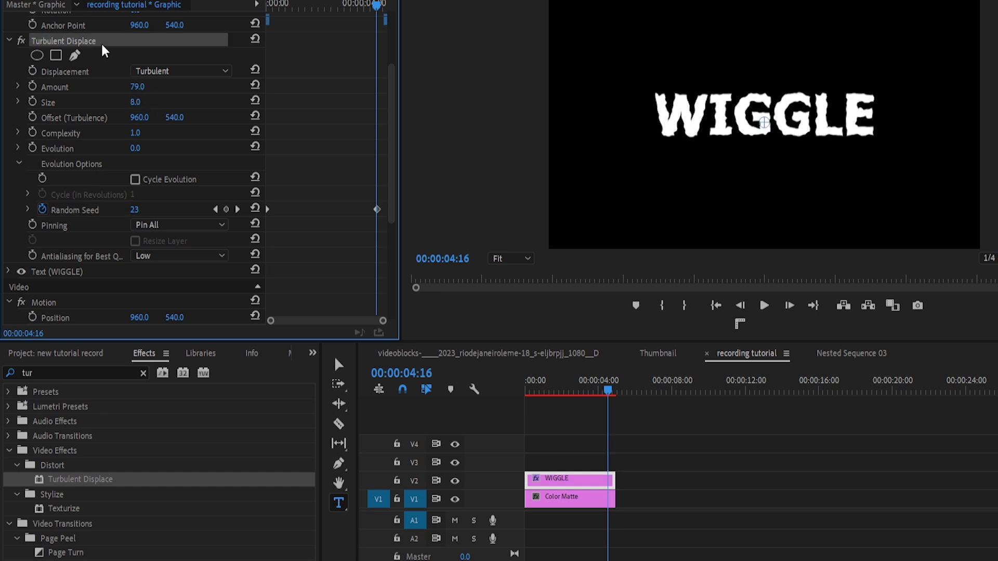
right_click(103, 46)
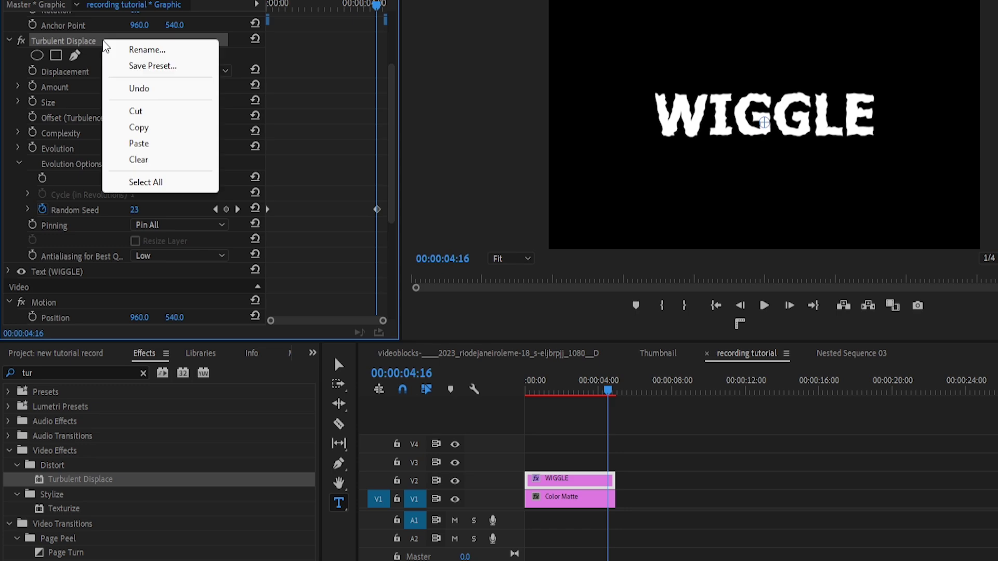
click(142, 129)
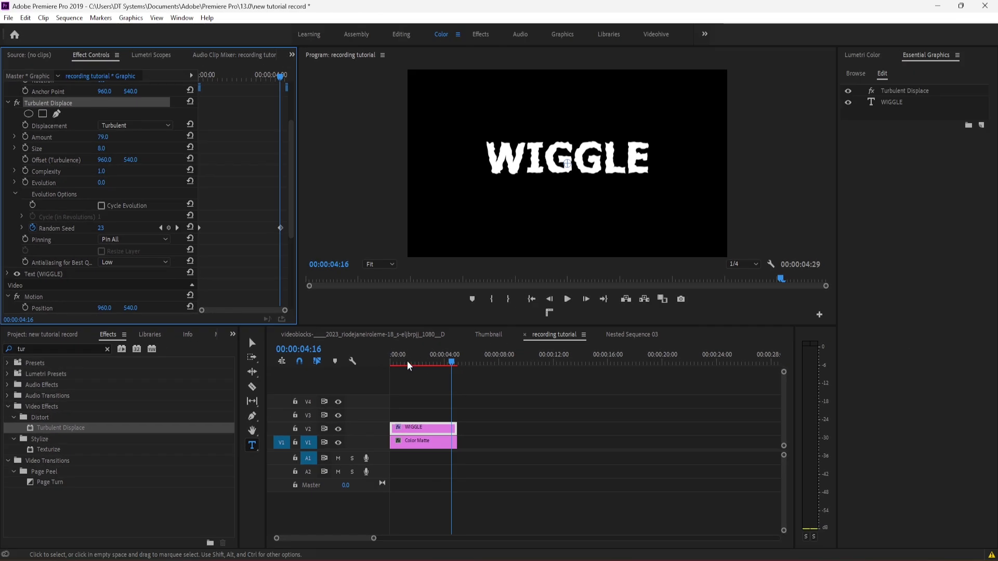
key(Home)
key(space)
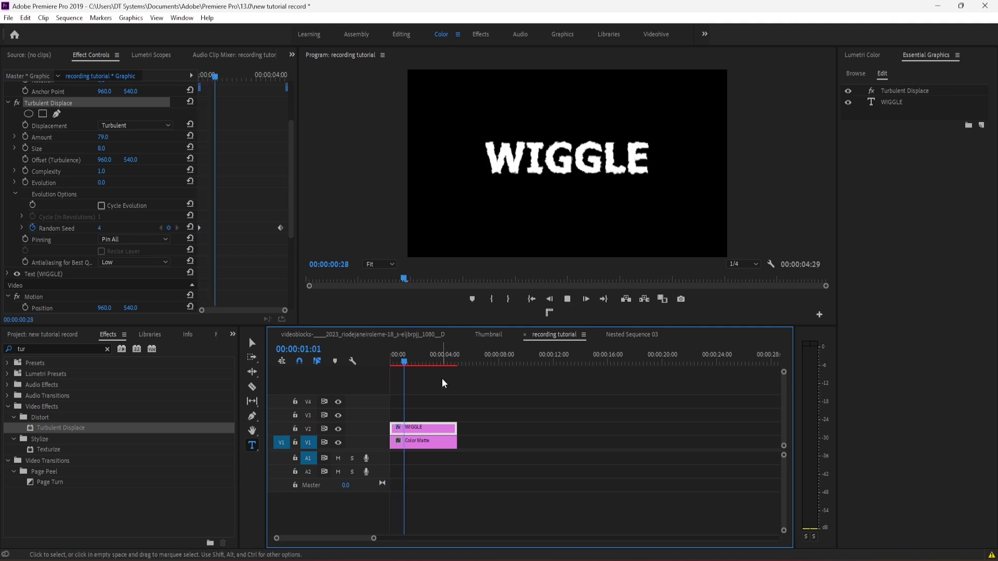